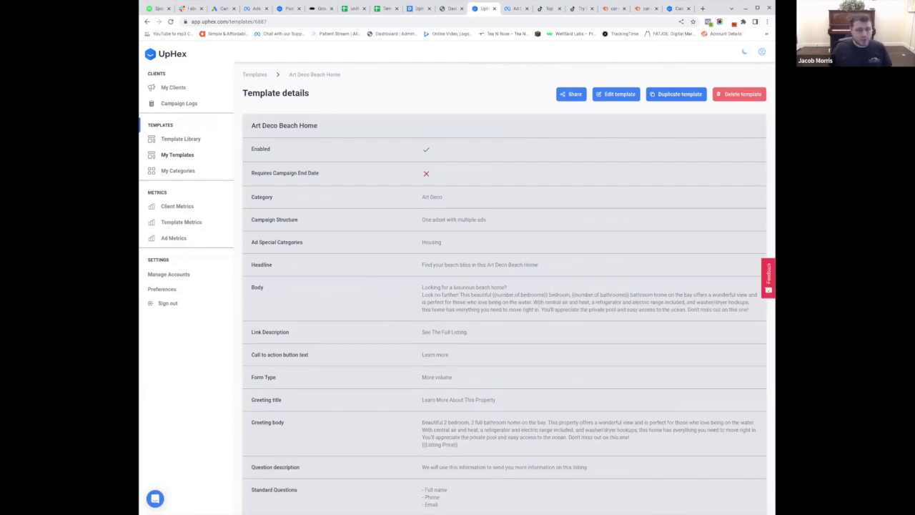
Open the Art Deco Beach Home template for editing and examine the custom variables in its ad's primary text.
{"action": "left_click", "coordinate": [612, 94]}
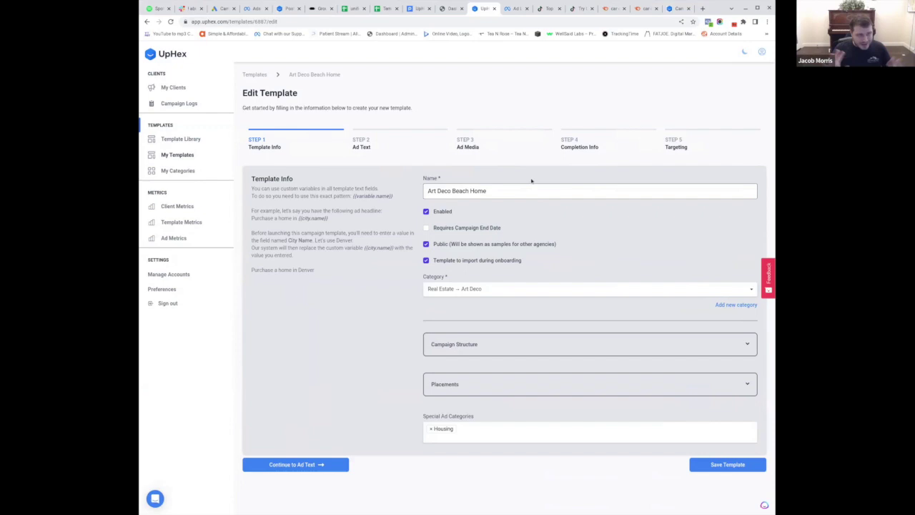
{"action": "left_click", "coordinate": [379, 148]}
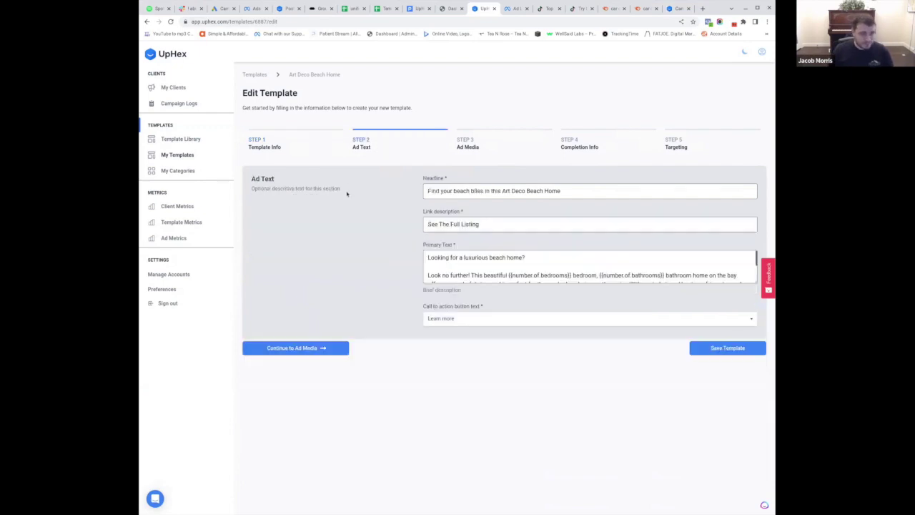
{"action": "left_click", "coordinate": [528, 274]}
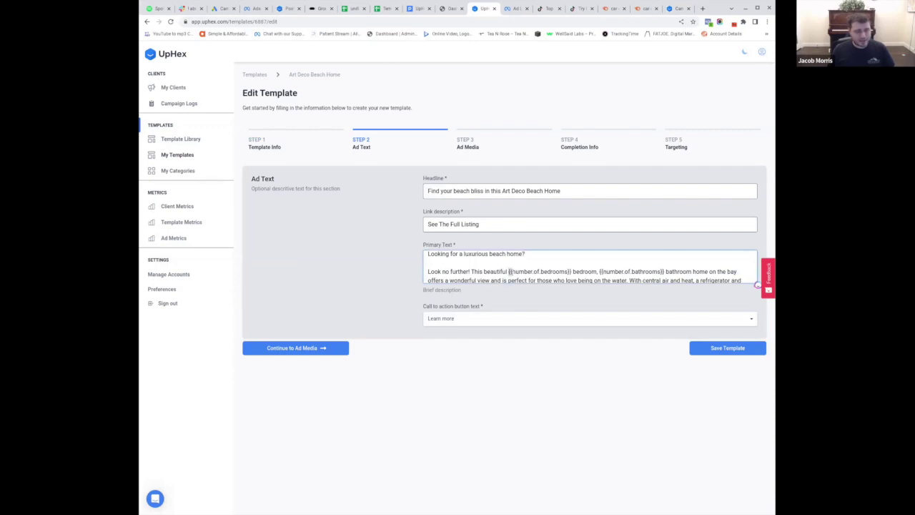
{"action": "left_click_drag", "start_coordinate": [510, 271], "coordinate": [534, 272]}
{"action": "key", "text": "ctrl+z"}
{"action": "left_click_drag", "start_coordinate": [509, 272], "coordinate": [572, 272]}
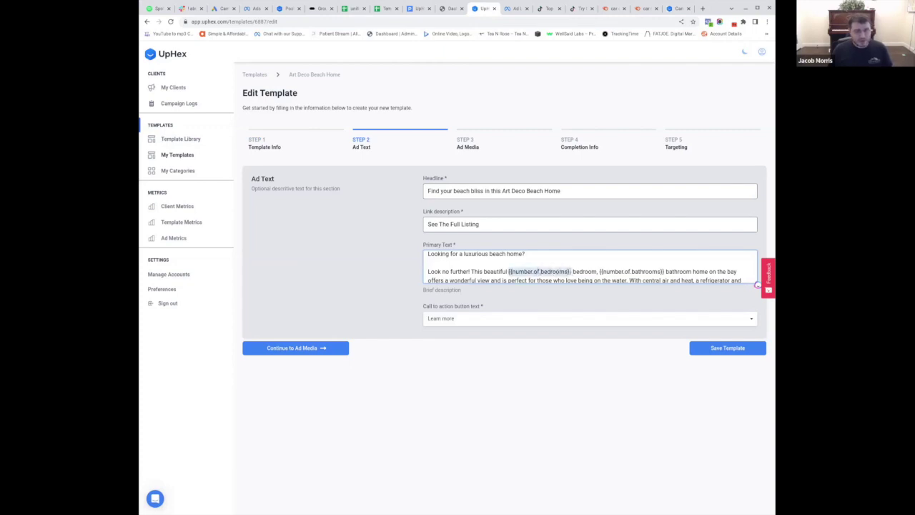
{"action": "left_click", "coordinate": [579, 272]}
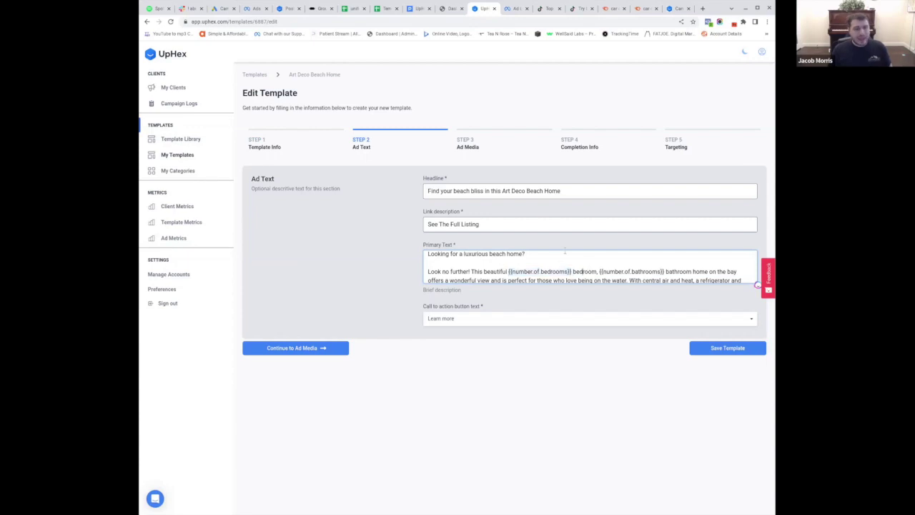
{"action": "scroll", "coordinate": [555, 258], "scroll_direction": "down", "scroll_amount": 1}
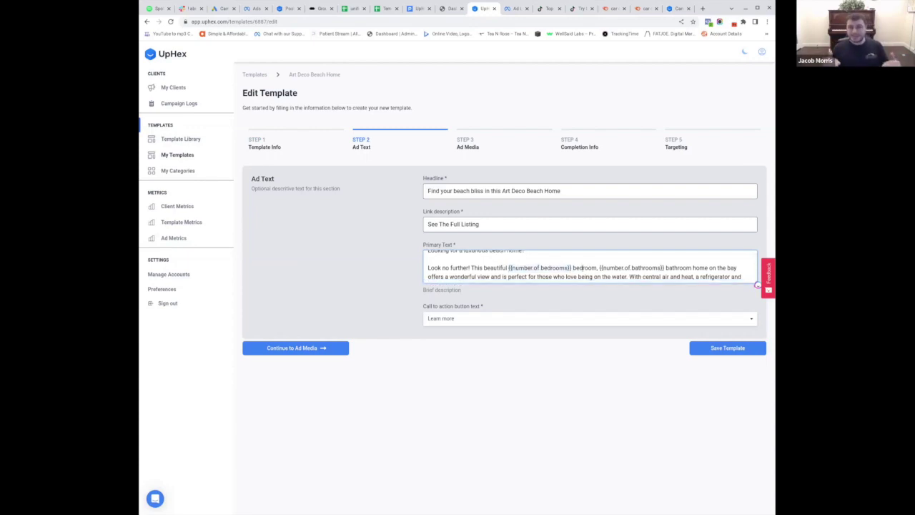
{"action": "scroll", "coordinate": [549, 266], "scroll_direction": "up", "scroll_amount": 1}
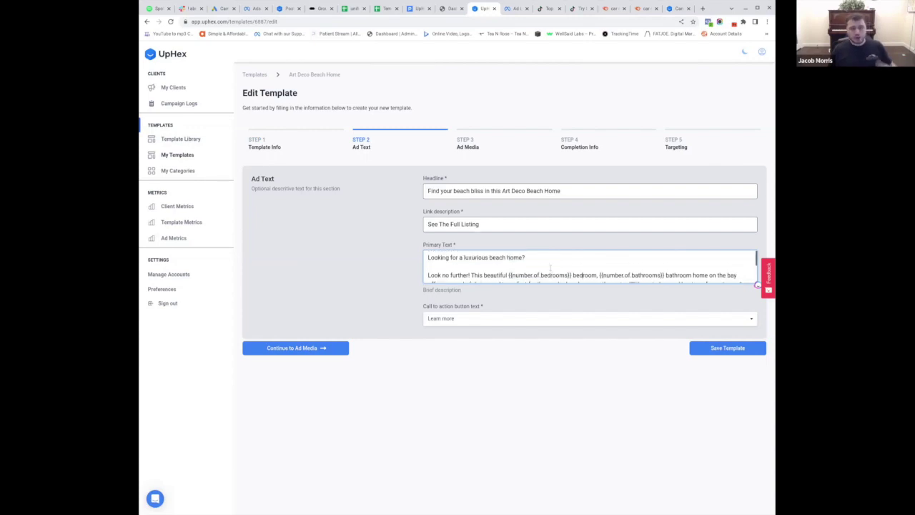
{"action": "scroll", "coordinate": [549, 265], "scroll_direction": "down", "scroll_amount": 1}
{"action": "scroll", "coordinate": [550, 263], "scroll_direction": "down", "scroll_amount": 2}
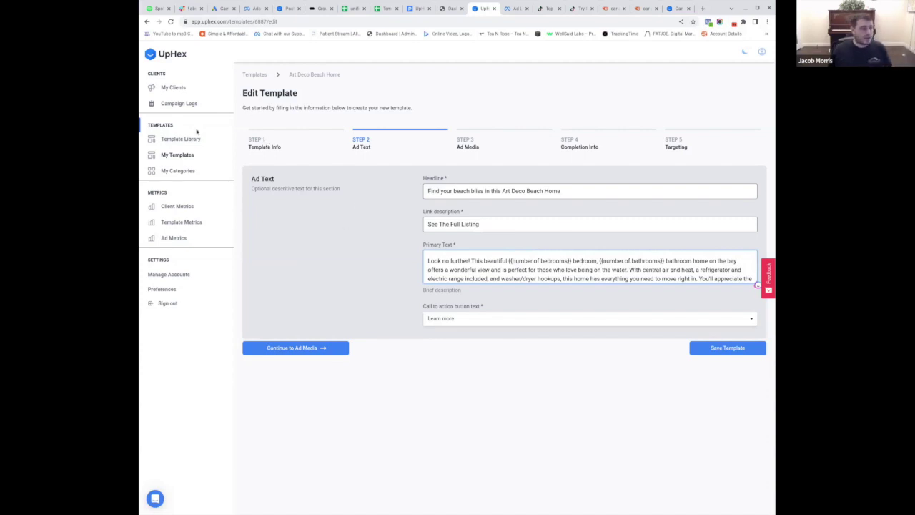
Start a new campaign for the client Idopter Labs from the Art Deco Beach Home template in Real Estate, Art Deco.
{"action": "left_click", "coordinate": [173, 87]}
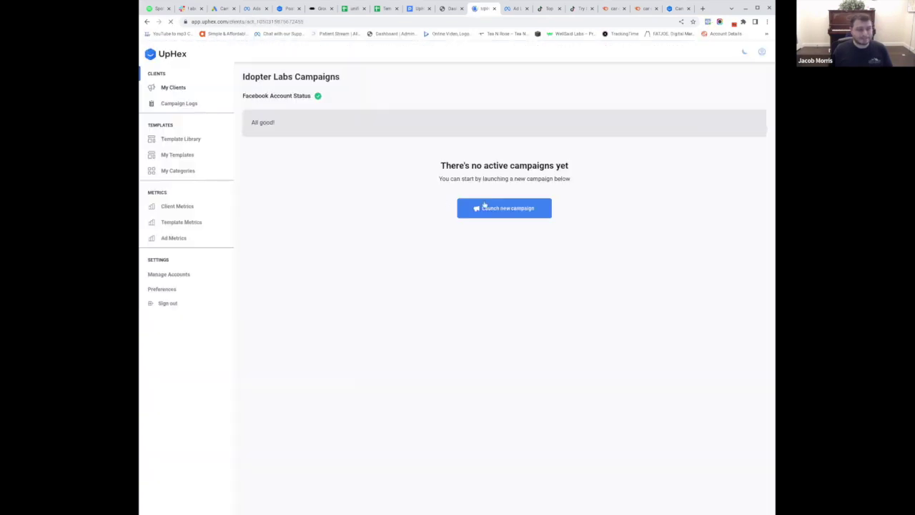
{"action": "left_click", "coordinate": [482, 207]}
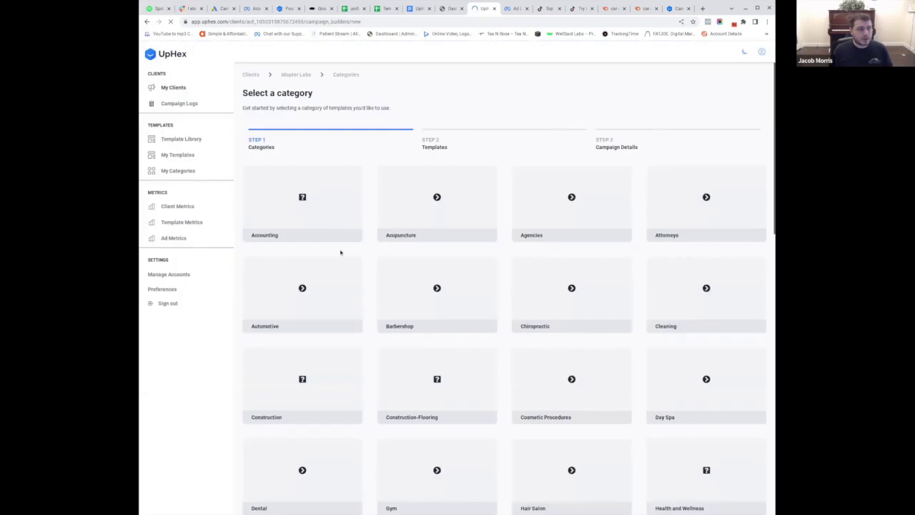
{"action": "scroll", "coordinate": [658, 327], "scroll_direction": "down", "scroll_amount": 8}
{"action": "scroll", "coordinate": [421, 391], "scroll_direction": "down", "scroll_amount": 1}
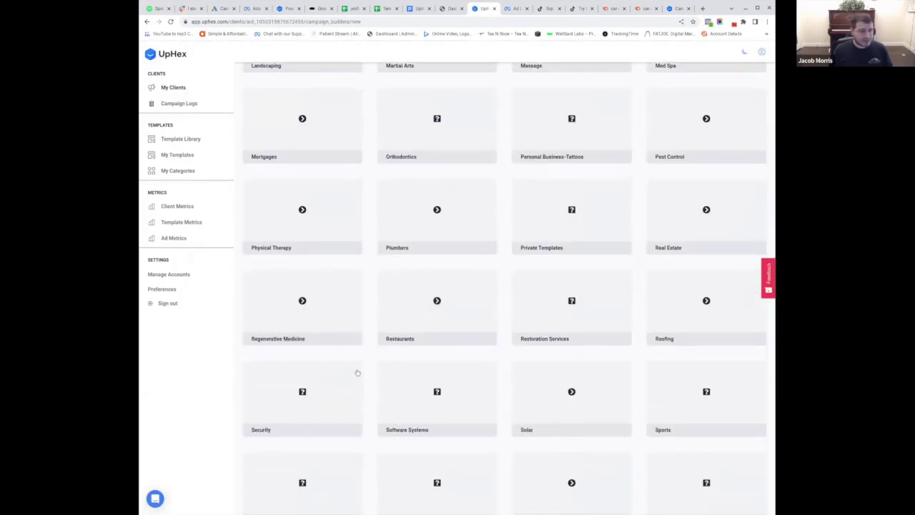
{"action": "left_click", "coordinate": [664, 215]}
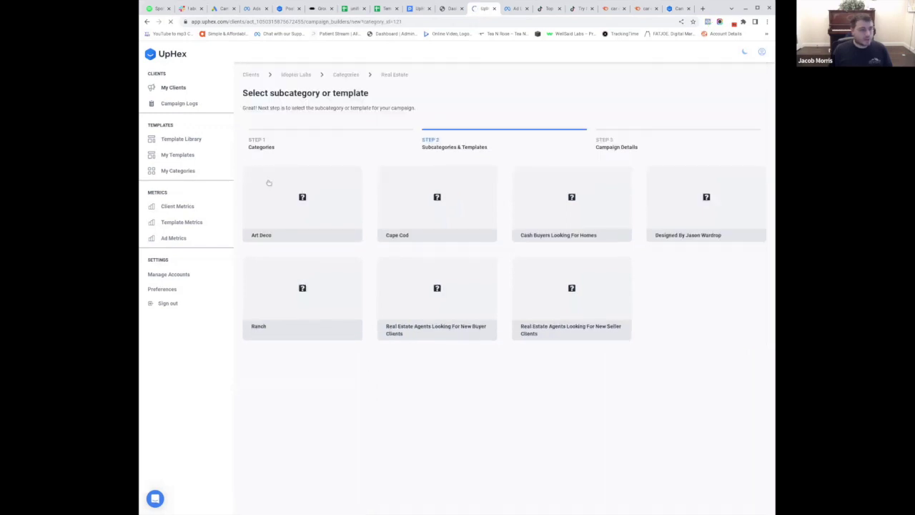
{"action": "left_click", "coordinate": [262, 236]}
{"action": "left_click", "coordinate": [291, 215]}
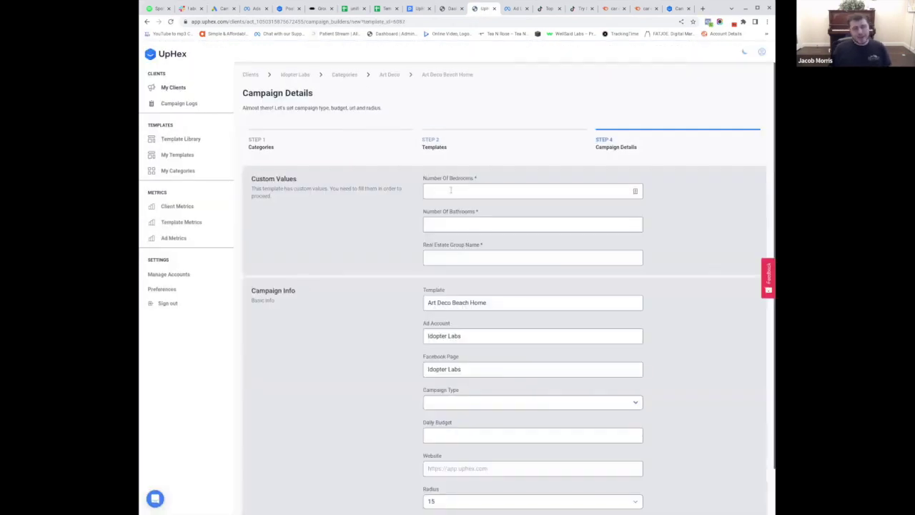
Fill in the campaign's custom values with 4 bedrooms, 2 bathrooms and the real estate group name Keller Williams.
{"action": "left_click", "coordinate": [449, 190]}
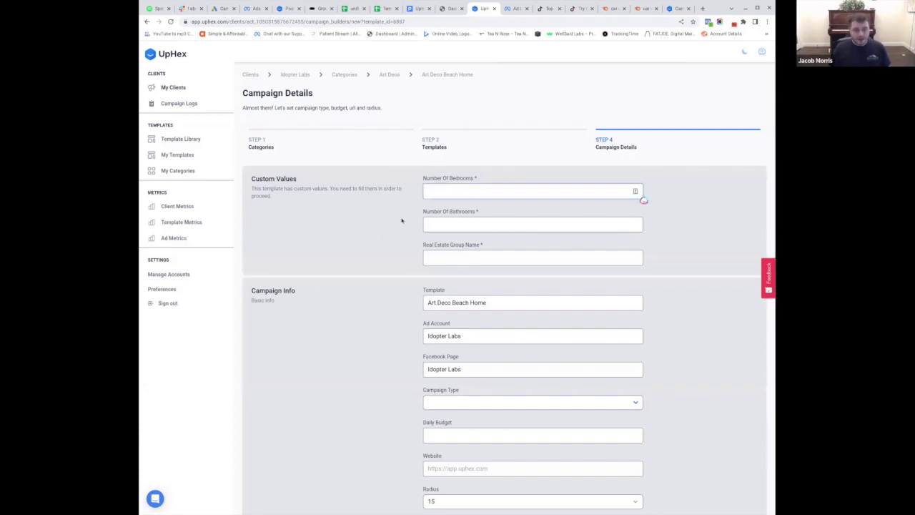
{"action": "type", "text": "4"}
{"action": "key", "text": "Tab"}
{"action": "type", "text": "2"}
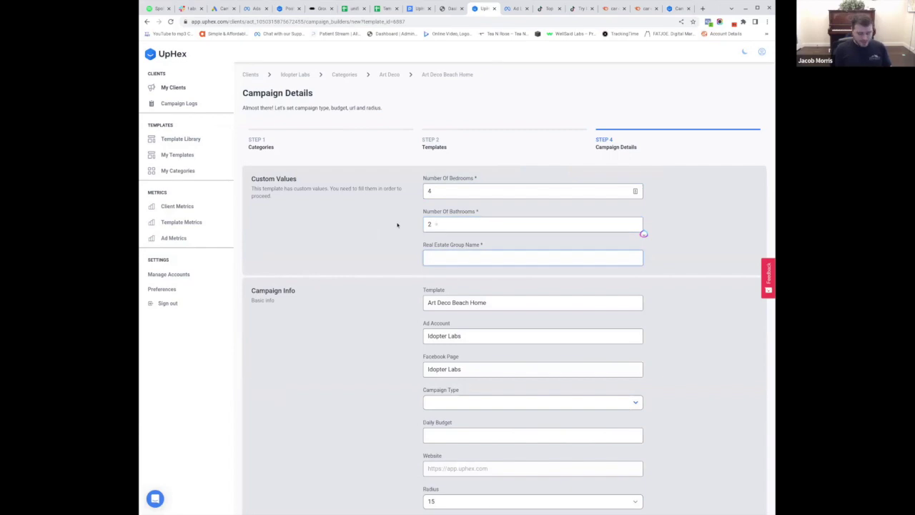
{"action": "type", "text": "Keller Williams"}
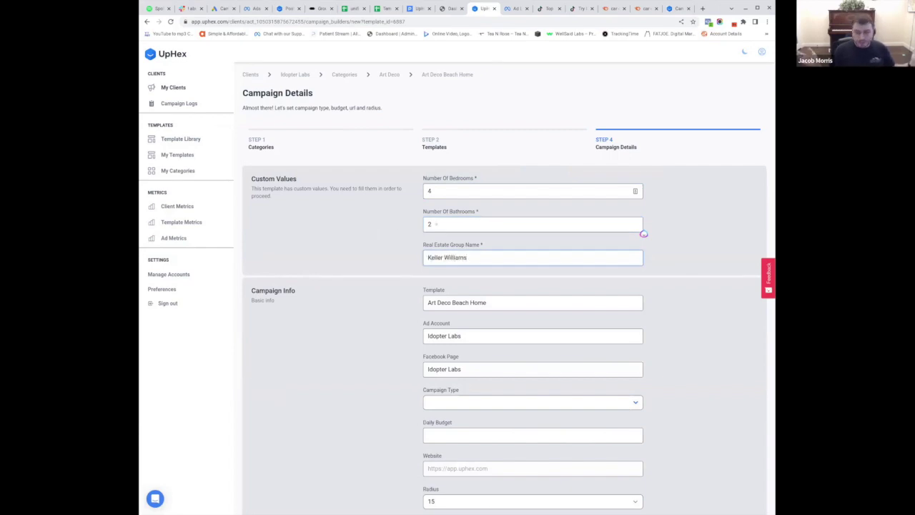
{"action": "left_click", "coordinate": [401, 241]}
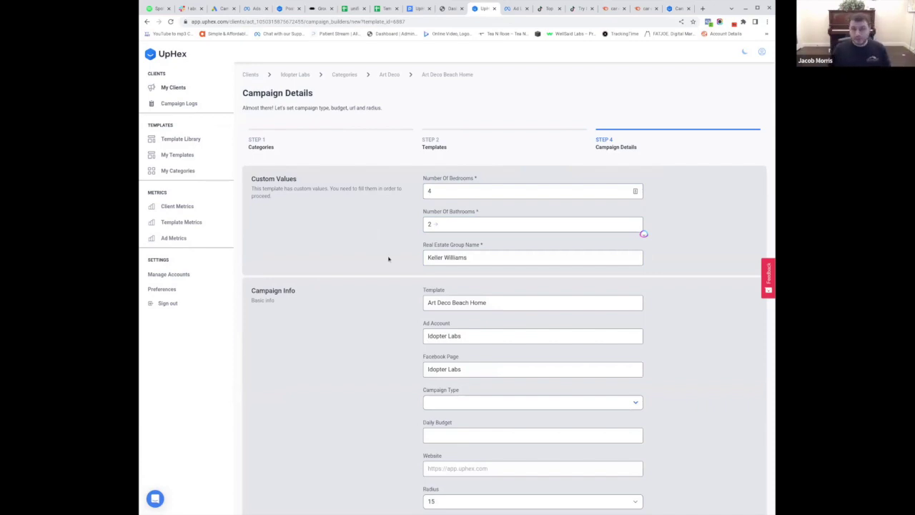
Show the campaign's optional info sections.
{"action": "scroll", "coordinate": [382, 270], "scroll_direction": "down", "scroll_amount": 1}
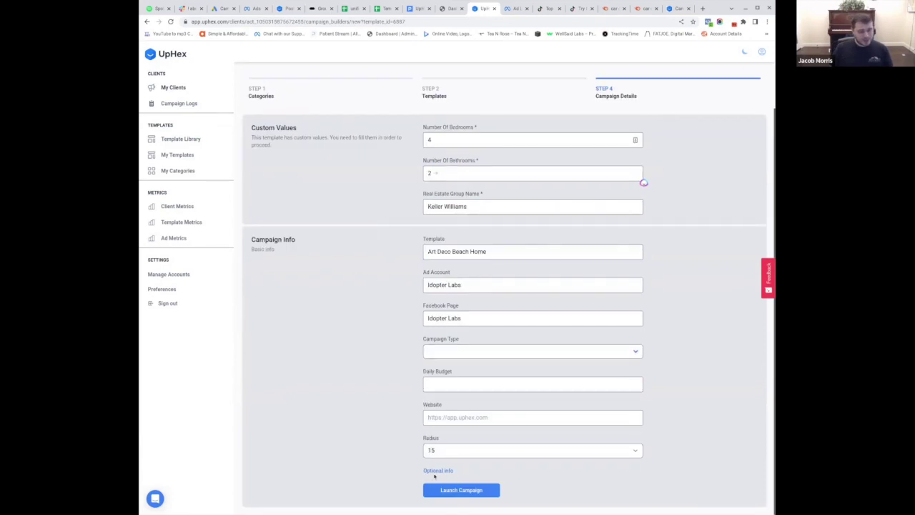
{"action": "left_click", "coordinate": [437, 472]}
{"action": "scroll", "coordinate": [367, 418], "scroll_direction": "down", "scroll_amount": 2}
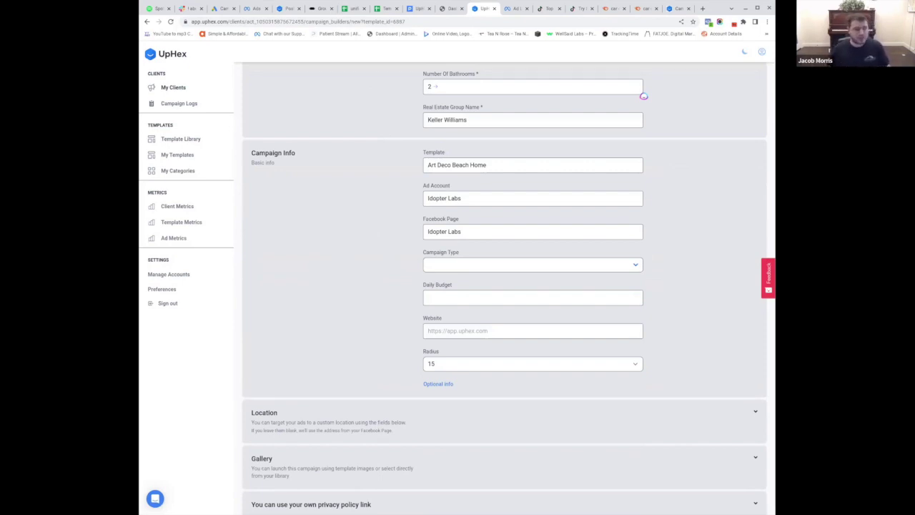
{"action": "scroll", "coordinate": [370, 395], "scroll_direction": "down", "scroll_amount": 1}
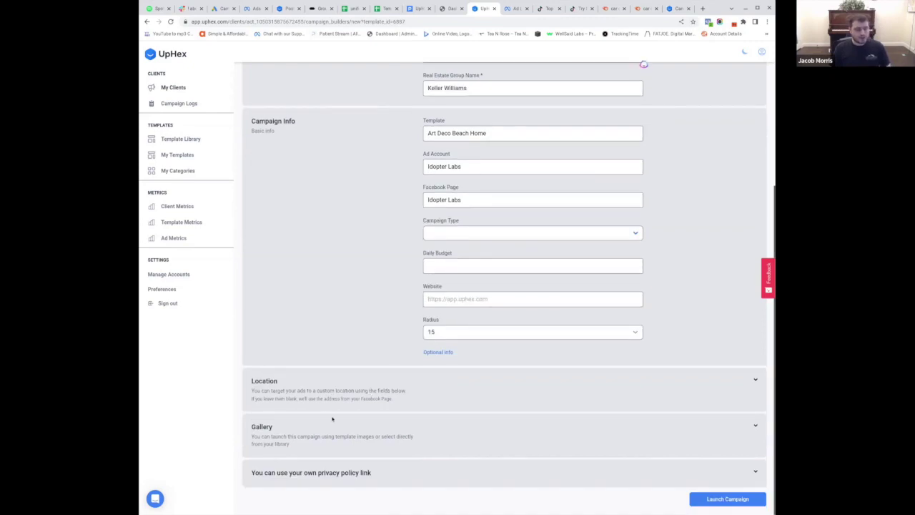
Set the campaign's gallery source to Client Media and open the media upload page for Idopter Labs.
{"action": "left_click", "coordinate": [751, 424]}
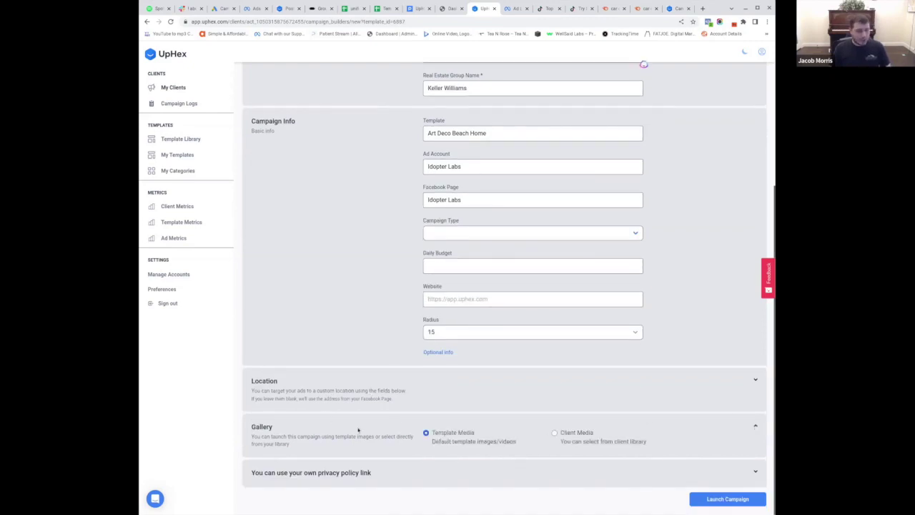
{"action": "left_click", "coordinate": [555, 434]}
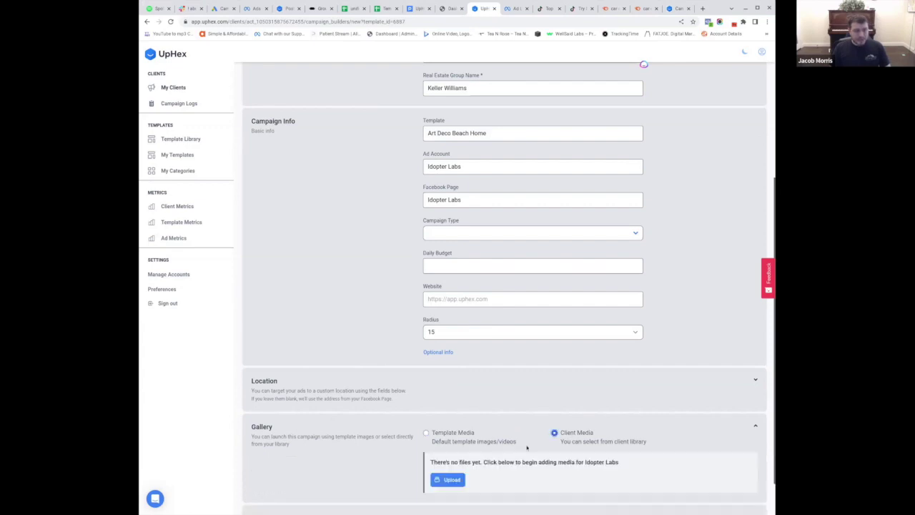
{"action": "scroll", "coordinate": [530, 440], "scroll_direction": "down", "scroll_amount": 1}
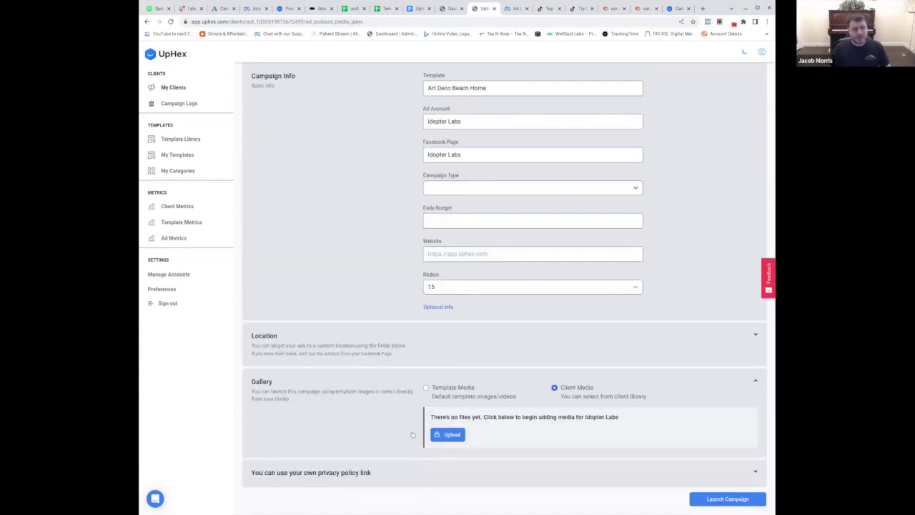
{"action": "left_click", "coordinate": [451, 436]}
{"action": "left_click", "coordinate": [513, 166]}
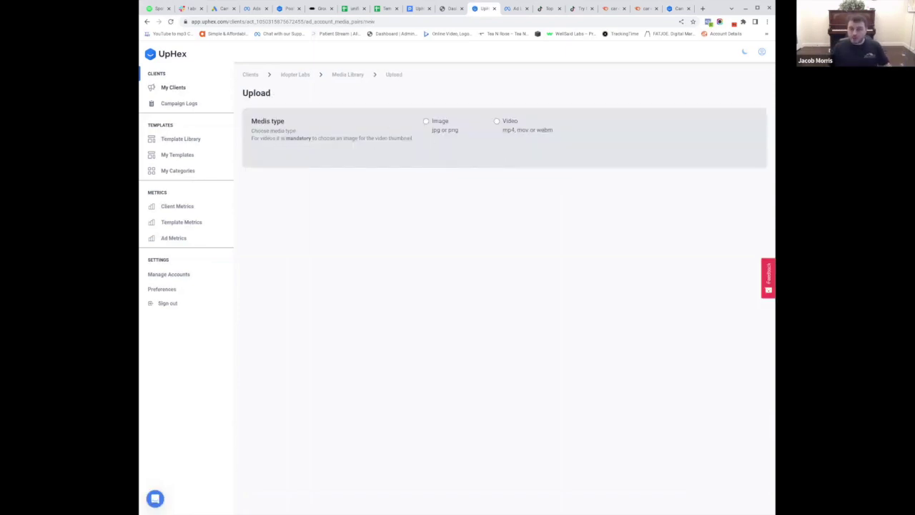
Open the Cape Cod Style Home Priced To Sell template under Real Estate, Cape Cod, and examine its custom variables and lead form text.
{"action": "left_click", "coordinate": [169, 88]}
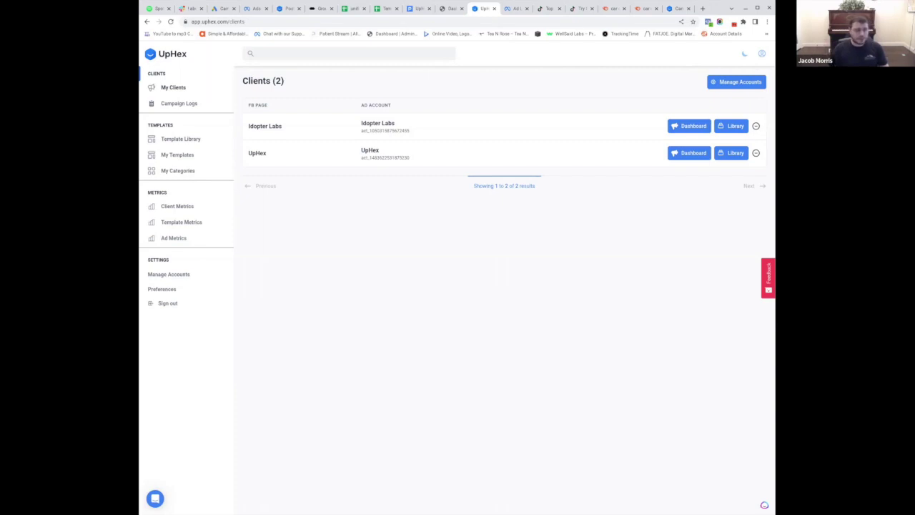
{"action": "left_click", "coordinate": [209, 154]}
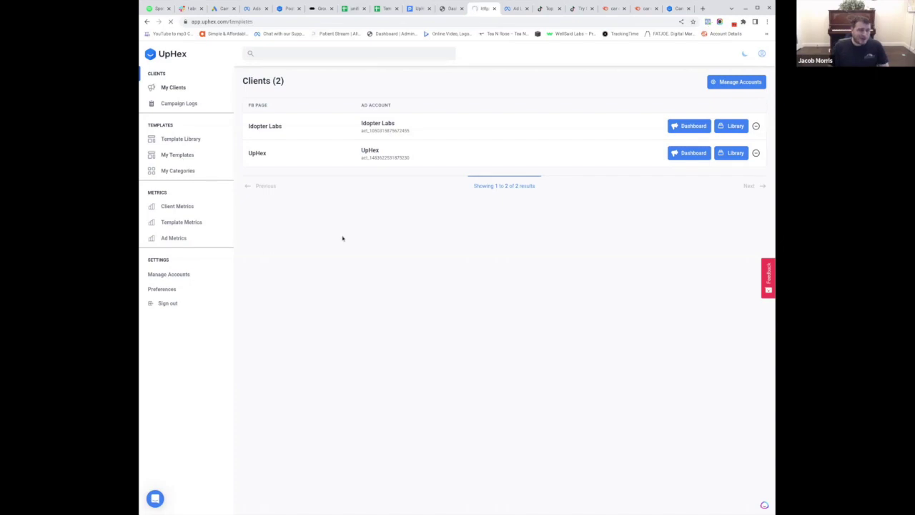
{"action": "scroll", "coordinate": [413, 321], "scroll_direction": "down", "scroll_amount": 6}
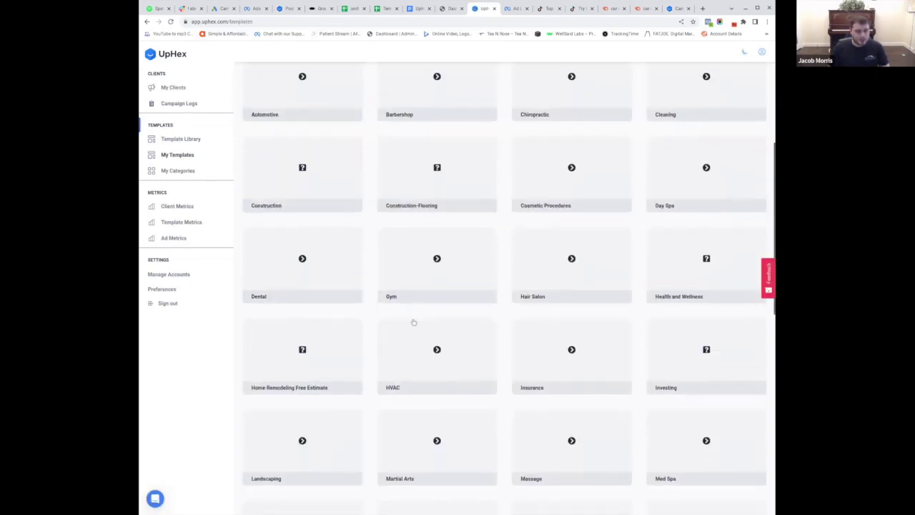
{"action": "scroll", "coordinate": [411, 326], "scroll_direction": "down", "scroll_amount": 4}
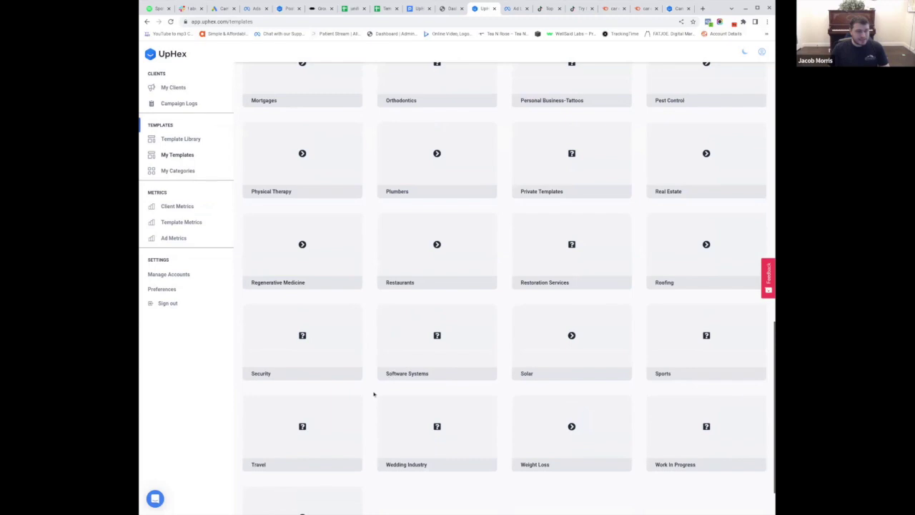
{"action": "left_click", "coordinate": [706, 153]}
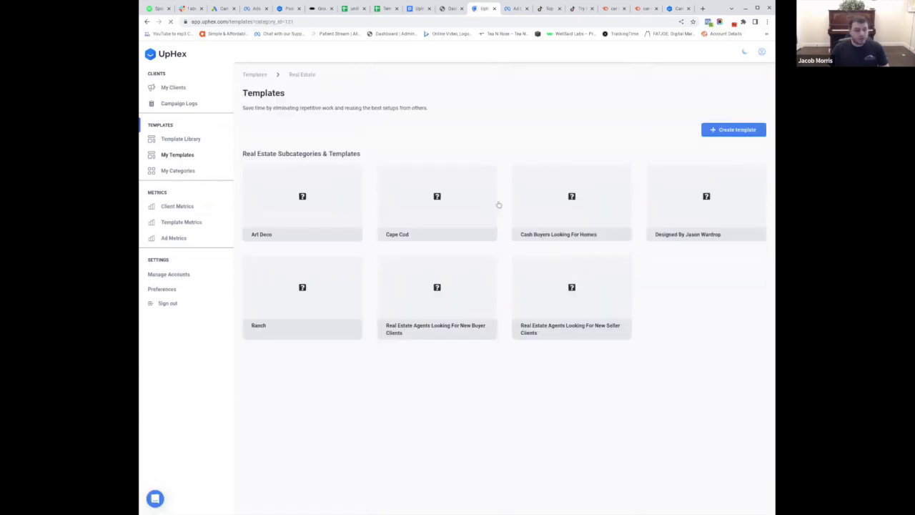
{"action": "left_click", "coordinate": [458, 203]}
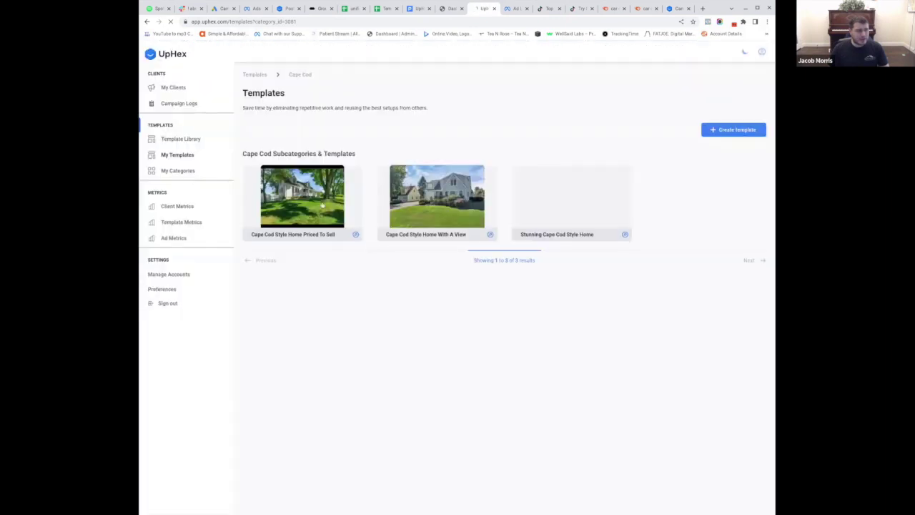
{"action": "left_click", "coordinate": [344, 272]}
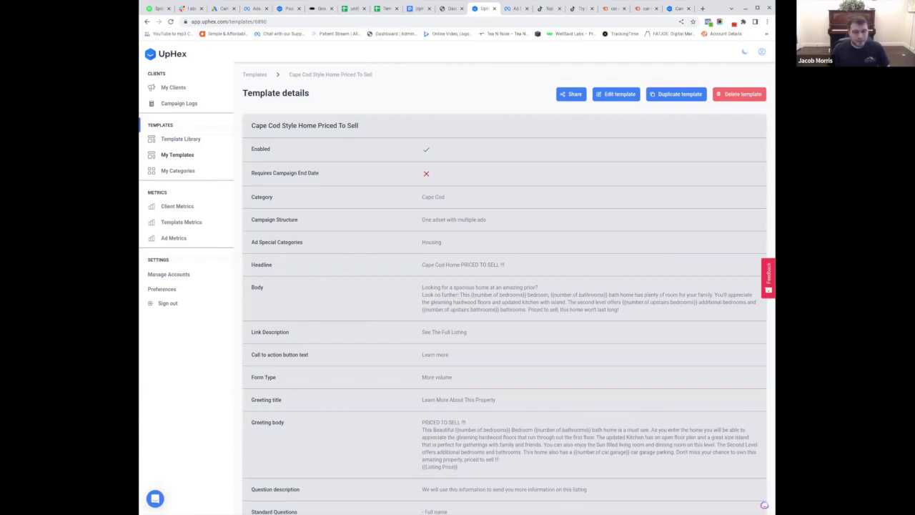
{"action": "left_click_drag", "start_coordinate": [622, 301], "coordinate": [685, 301]}
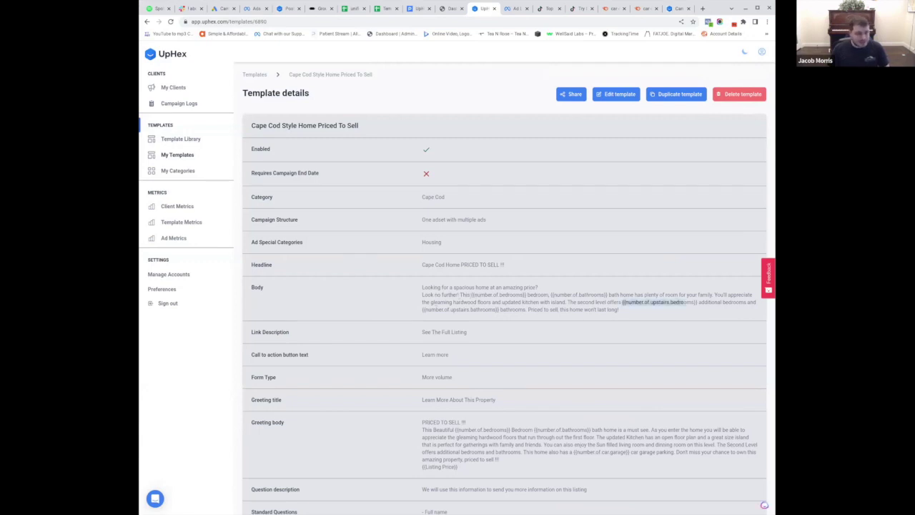
{"action": "scroll", "coordinate": [505, 285], "scroll_direction": "down", "scroll_amount": 1}
{"action": "scroll", "coordinate": [508, 360], "scroll_direction": "down", "scroll_amount": 1}
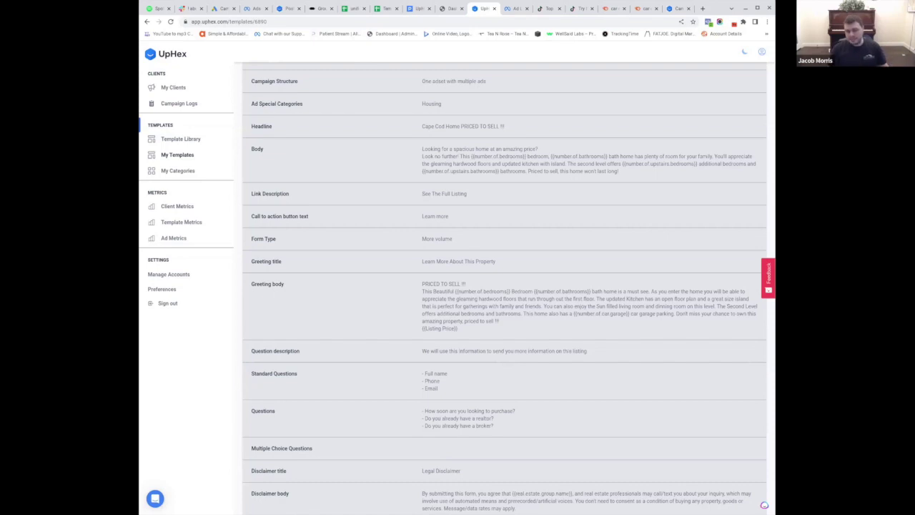
{"action": "scroll", "coordinate": [425, 107], "scroll_direction": "up", "scroll_amount": 3}
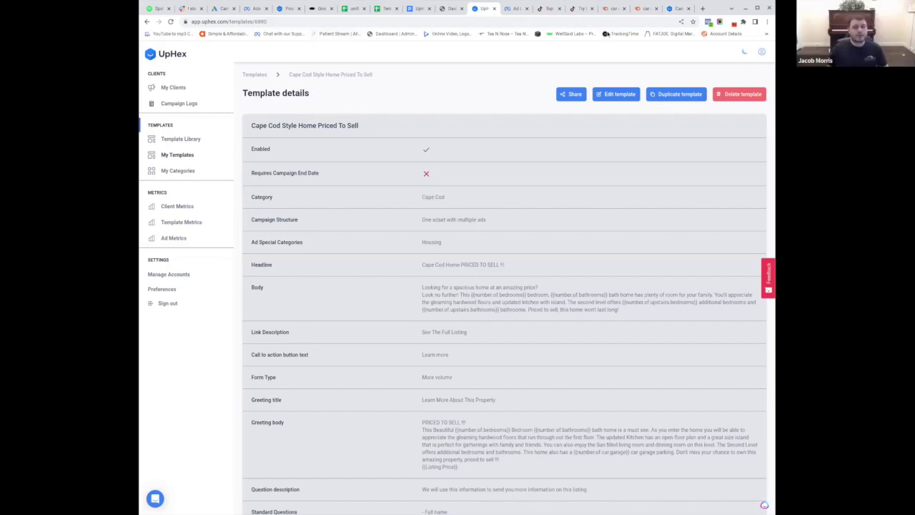
Open app.mypatientstream.com in a new browser tab and switch to the Patient Stream sub-account.
{"action": "left_click", "coordinate": [702, 9]}
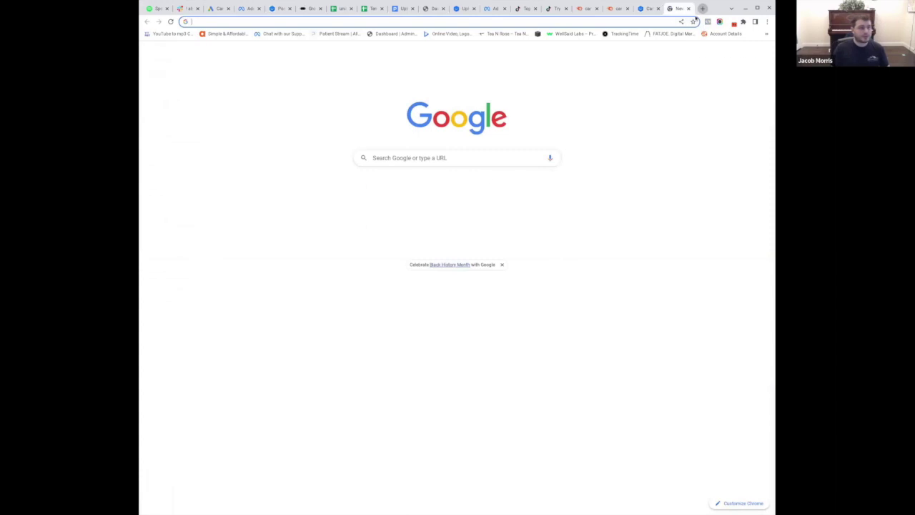
{"action": "type", "text": "o"}
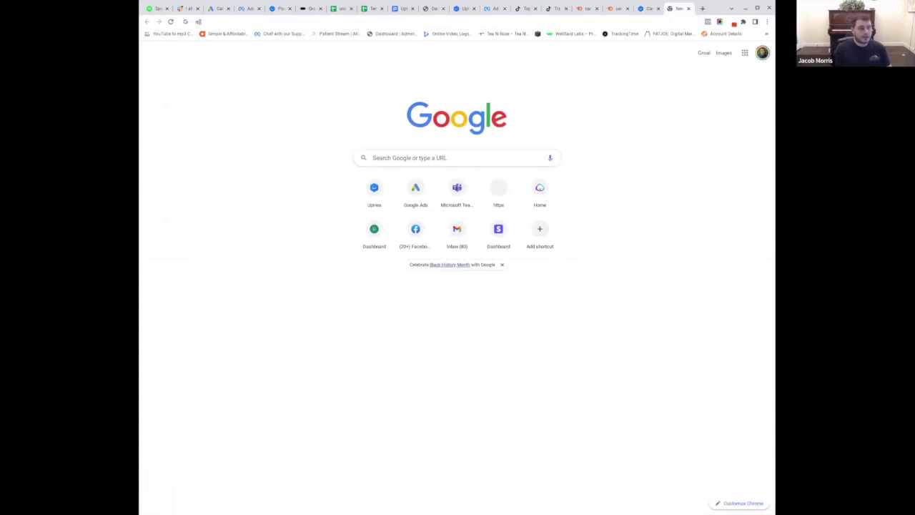
{"action": "type", "text": "pp.mypatientstream.com"}
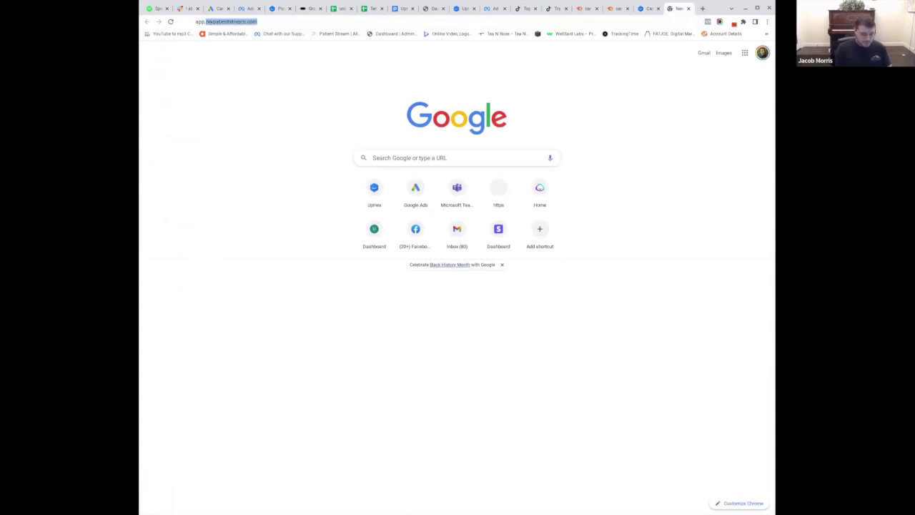
{"action": "key", "text": "Return"}
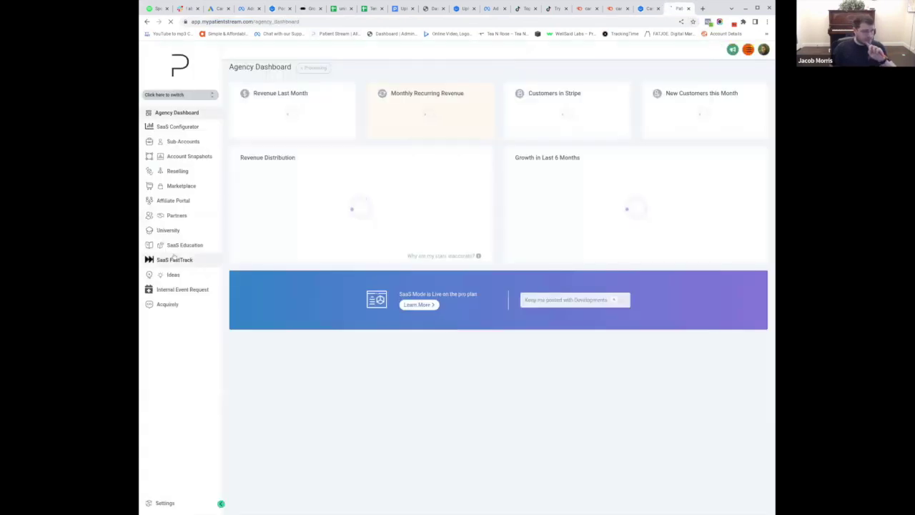
{"action": "left_click", "coordinate": [179, 96]}
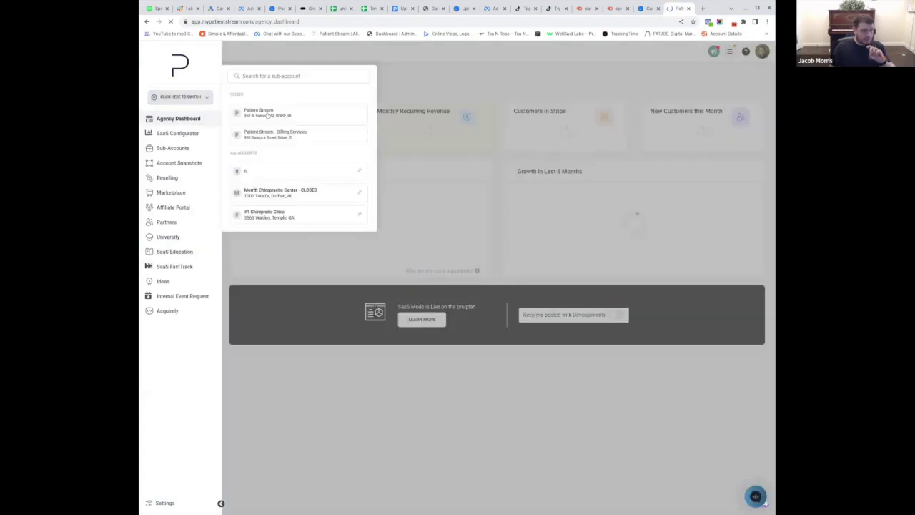
{"action": "left_click", "coordinate": [268, 115]}
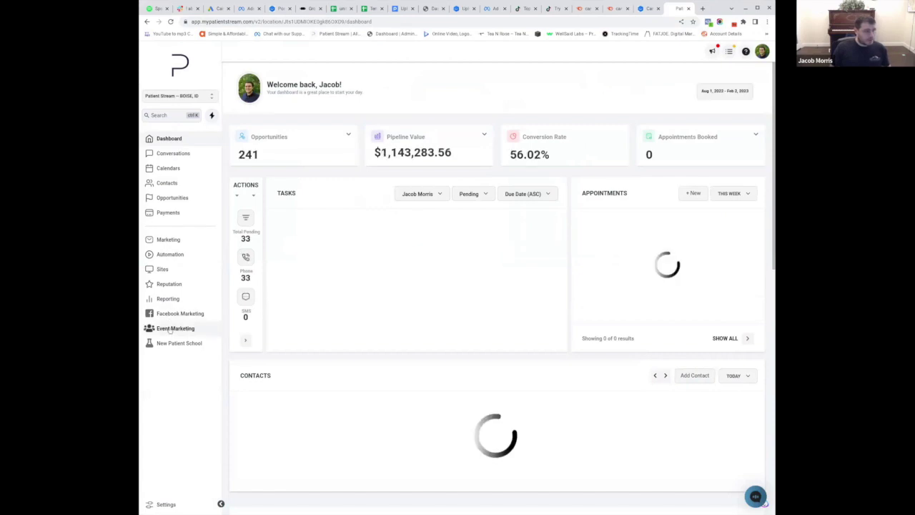
Start a new Facebook campaign from the Acupuncture Clinics allergies template One Acupuncture Treatment with Acupressure Massage and Cupping.
{"action": "left_click", "coordinate": [176, 313]}
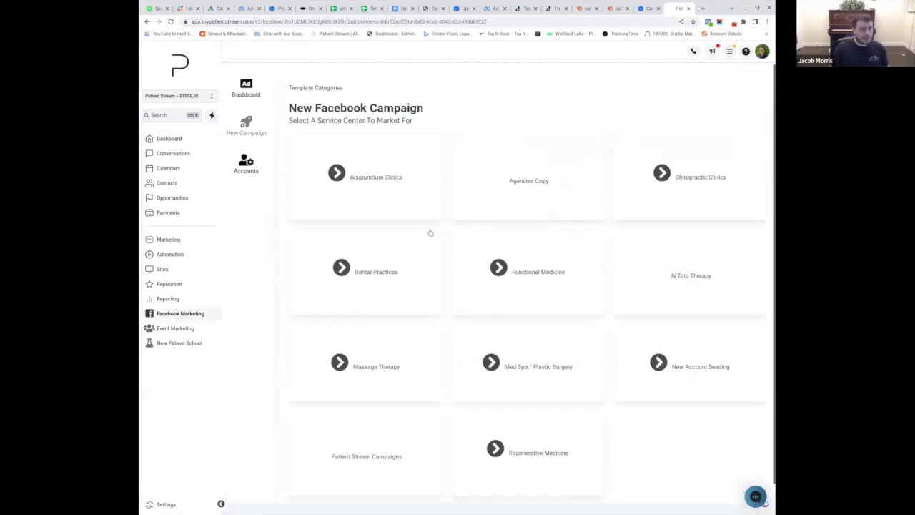
{"action": "left_click", "coordinate": [373, 178]}
{"action": "left_click", "coordinate": [351, 174]}
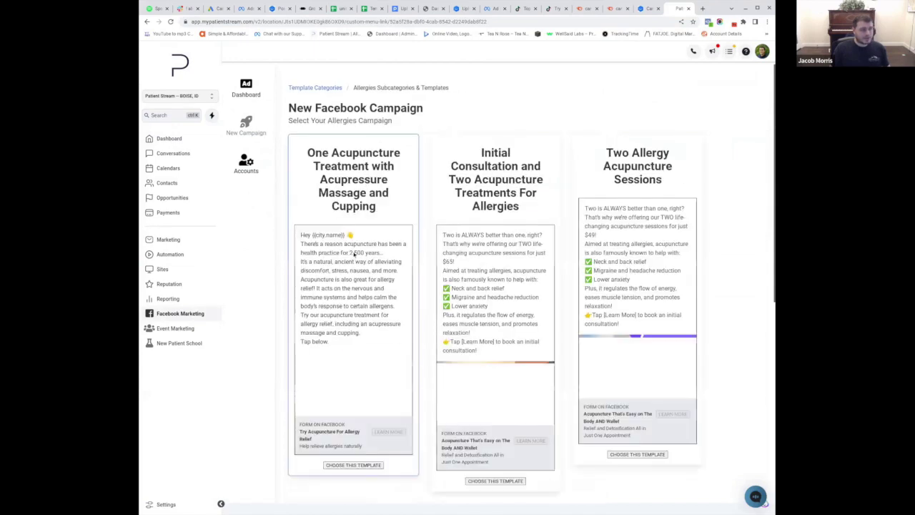
{"action": "left_click", "coordinate": [371, 294]}
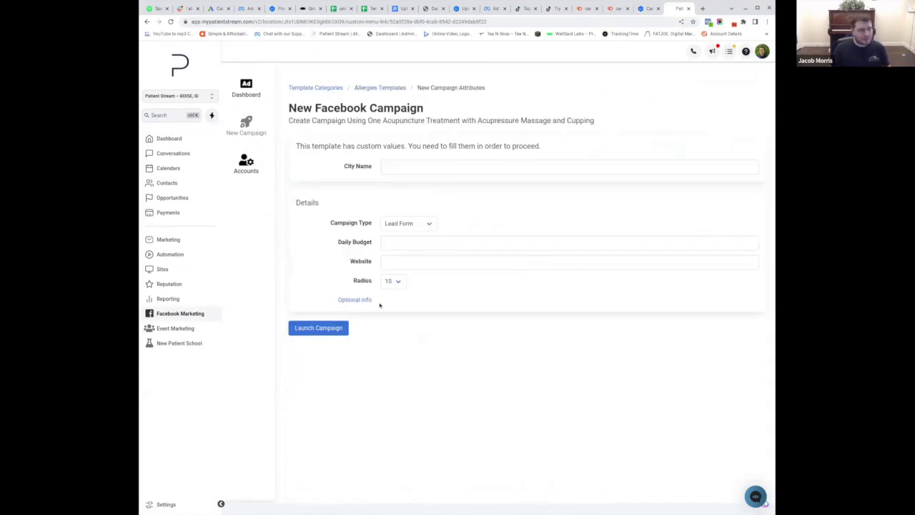
Show the campaign's optional info and expand its Ad Text section.
{"action": "left_click", "coordinate": [355, 301]}
{"action": "scroll", "coordinate": [389, 313], "scroll_direction": "down", "scroll_amount": 1}
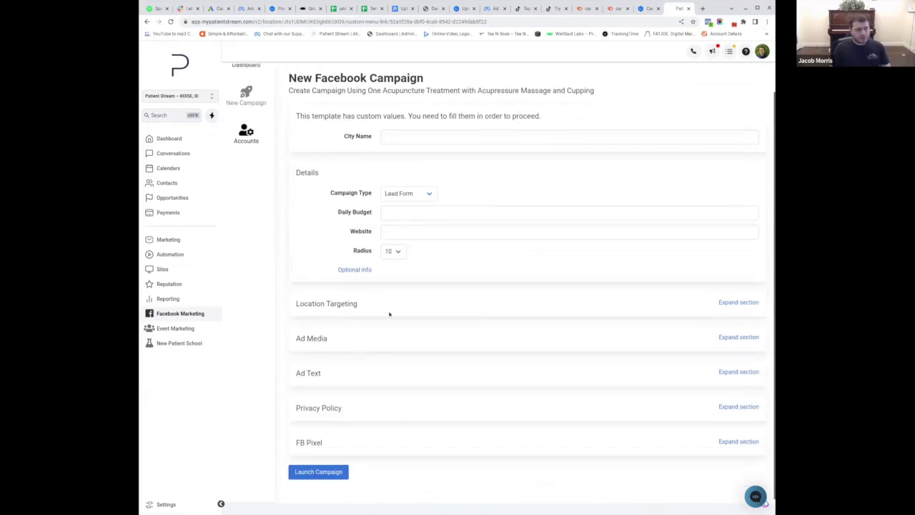
{"action": "left_click", "coordinate": [738, 369]}
{"action": "scroll", "coordinate": [357, 382], "scroll_direction": "down", "scroll_amount": 3}
Highlight the ad's primary text containing the {{city.name}} variable and compare it with the City Name custom value field.
{"action": "left_click_drag", "start_coordinate": [384, 306], "coordinate": [543, 392]}
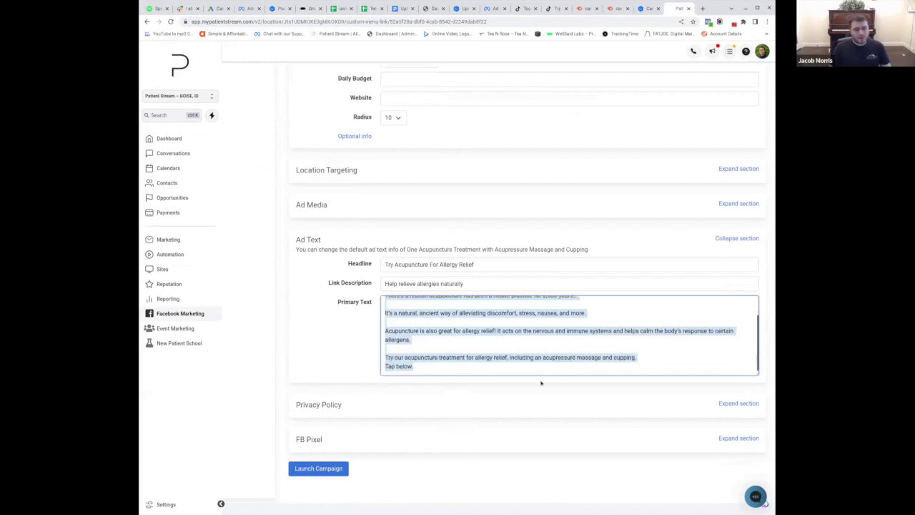
{"action": "left_click", "coordinate": [459, 369]}
{"action": "left_click_drag", "start_coordinate": [429, 369], "coordinate": [350, 284]}
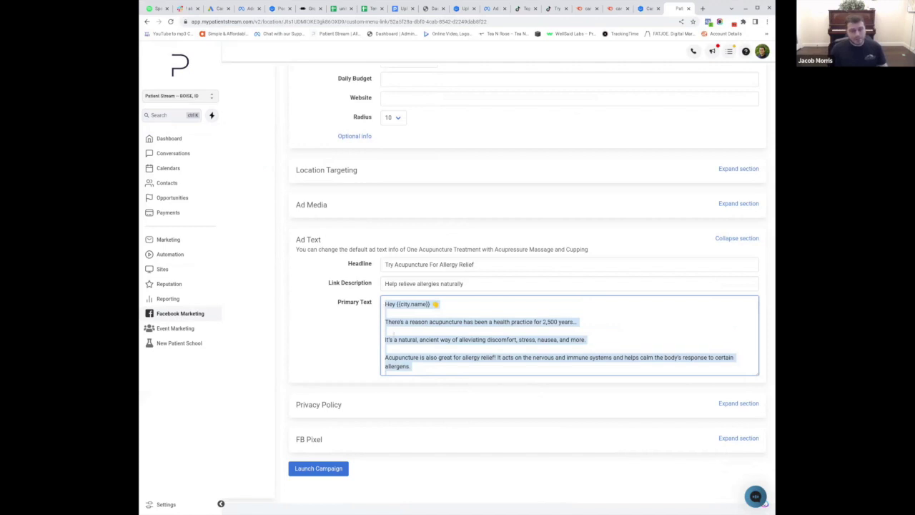
{"action": "left_click", "coordinate": [405, 322]}
{"action": "scroll", "coordinate": [361, 322], "scroll_direction": "up", "scroll_amount": 3}
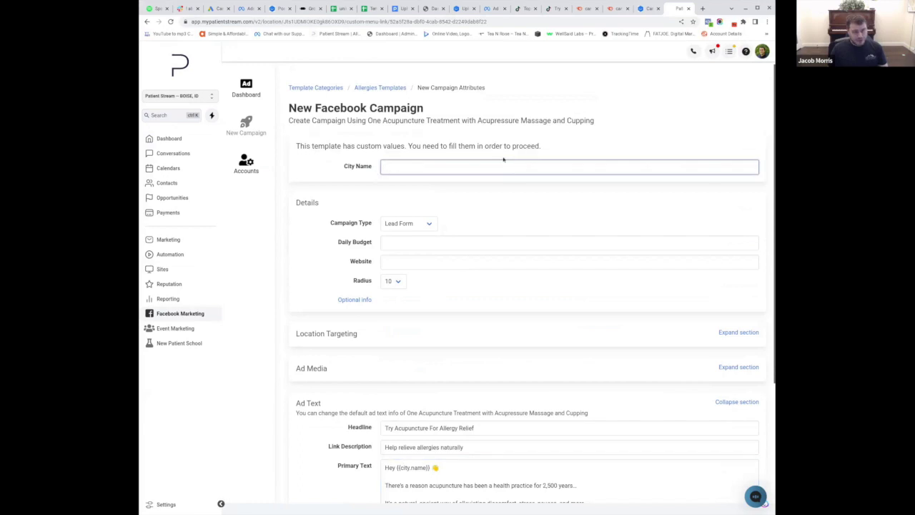
Hide and reshow the campaign's optional info, and highlight the whole primary text in the Ad Text section again.
{"action": "left_click", "coordinate": [354, 301]}
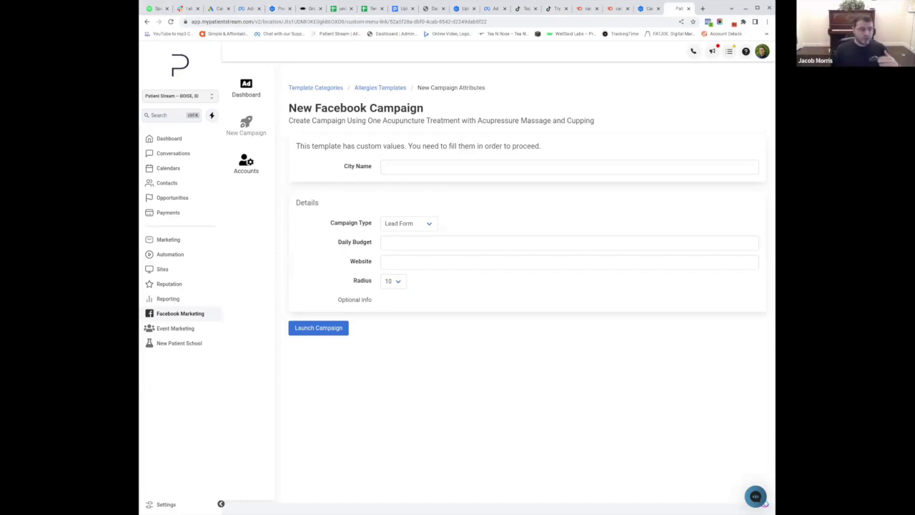
{"action": "left_click", "coordinate": [355, 300]}
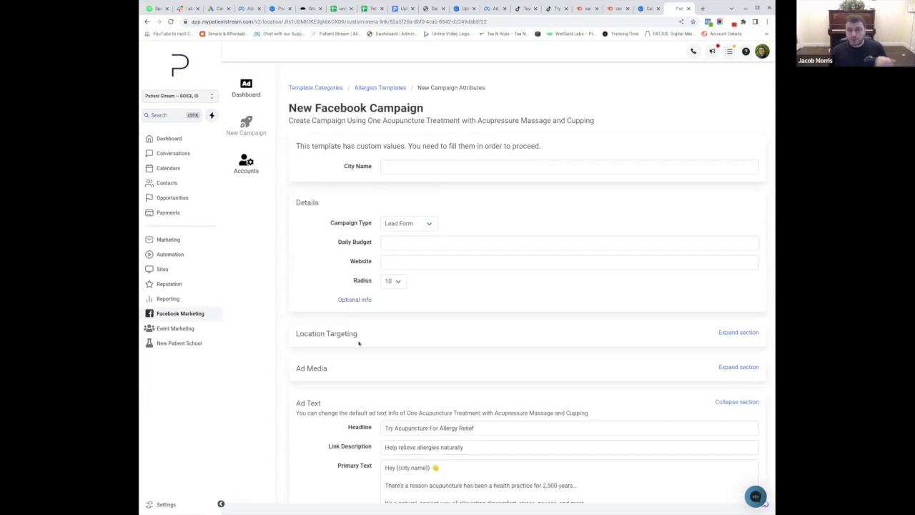
{"action": "scroll", "coordinate": [335, 363], "scroll_direction": "down", "scroll_amount": 3}
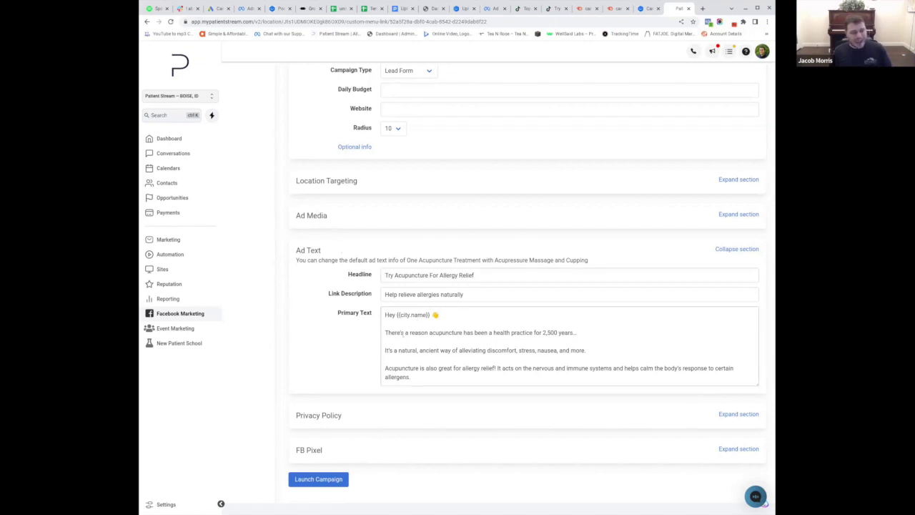
{"action": "left_click_drag", "start_coordinate": [384, 315], "coordinate": [455, 387]}
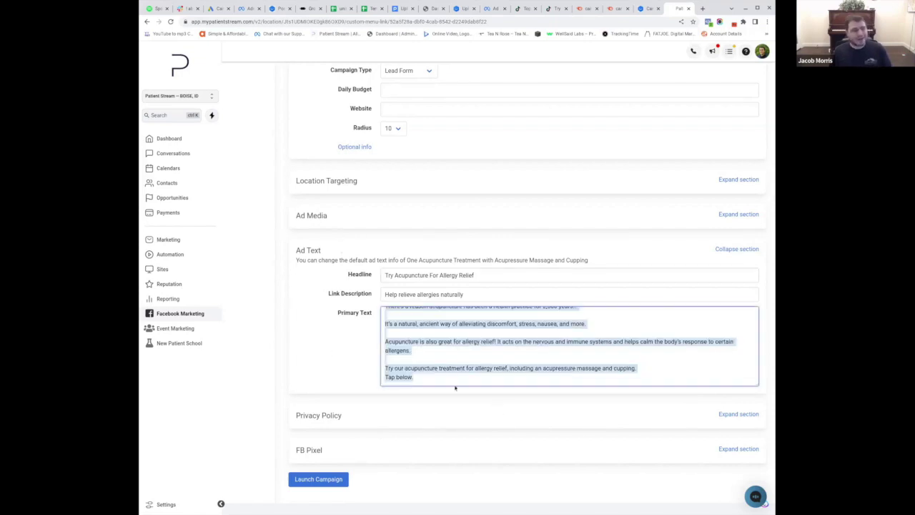
{"action": "left_click", "coordinate": [340, 351]}
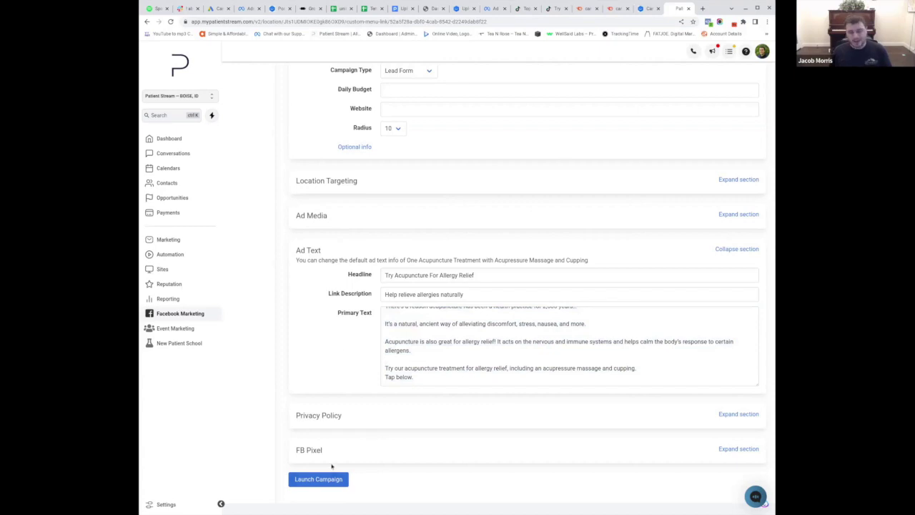